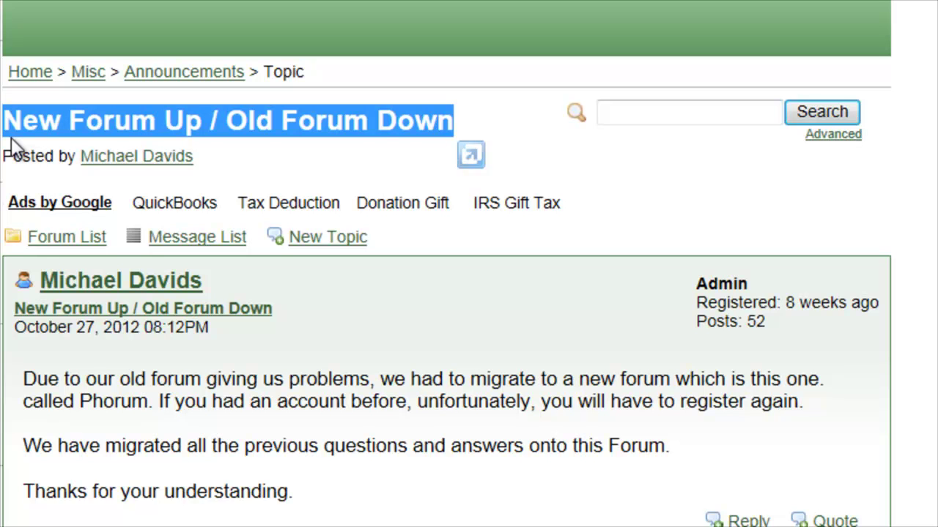
Read the forum question titled "multiple location entries" about tracking sales and expenses per retail location, highlighting the poster's name and message
{"action": "scroll", "coordinate": [218, 374], "scroll_direction": "down", "scroll_amount": 3}
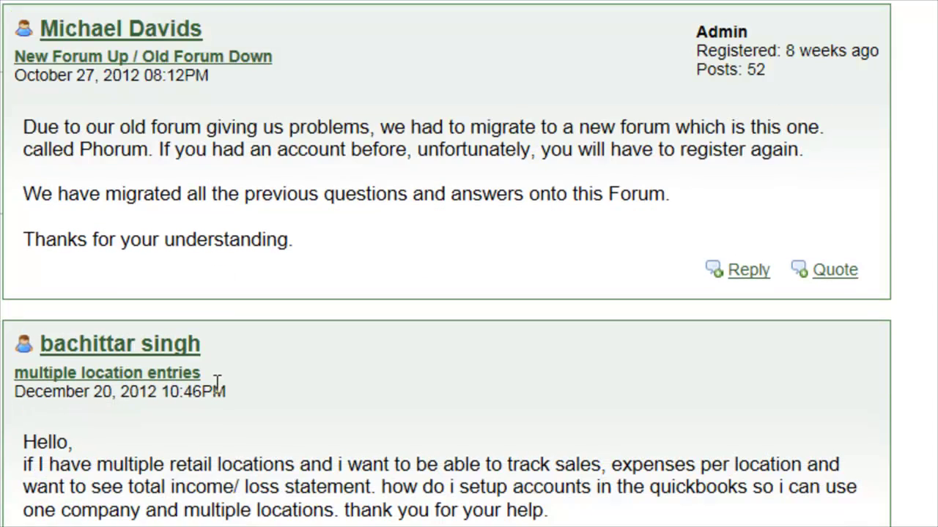
{"action": "scroll", "coordinate": [218, 381], "scroll_direction": "down", "scroll_amount": 2}
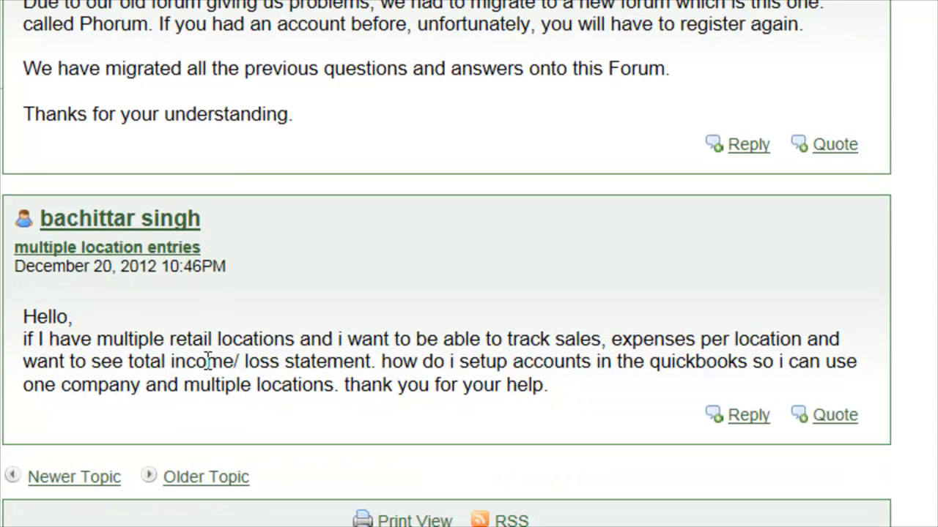
{"action": "scroll", "coordinate": [183, 342], "scroll_direction": "down", "scroll_amount": 2}
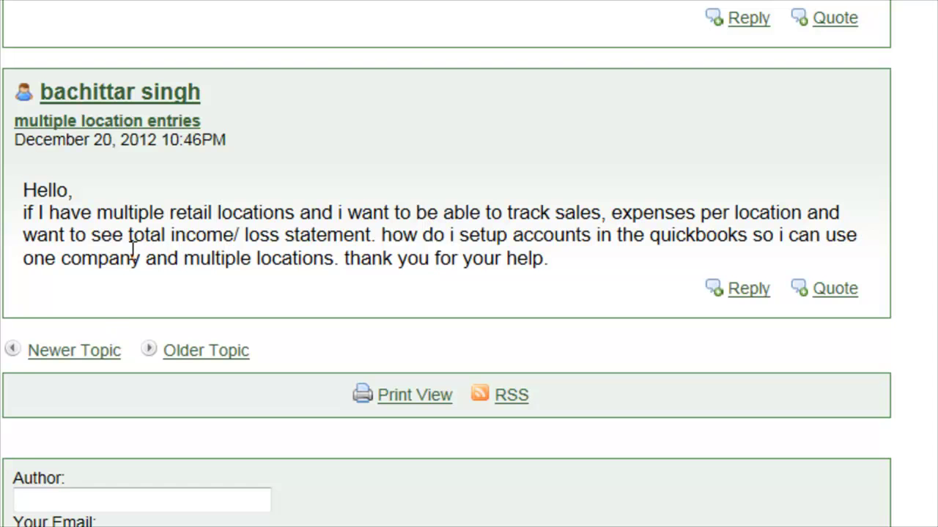
{"action": "scroll", "coordinate": [110, 183], "scroll_direction": "down", "scroll_amount": 2}
{"action": "scroll", "coordinate": [80, 128], "scroll_direction": "up", "scroll_amount": 2}
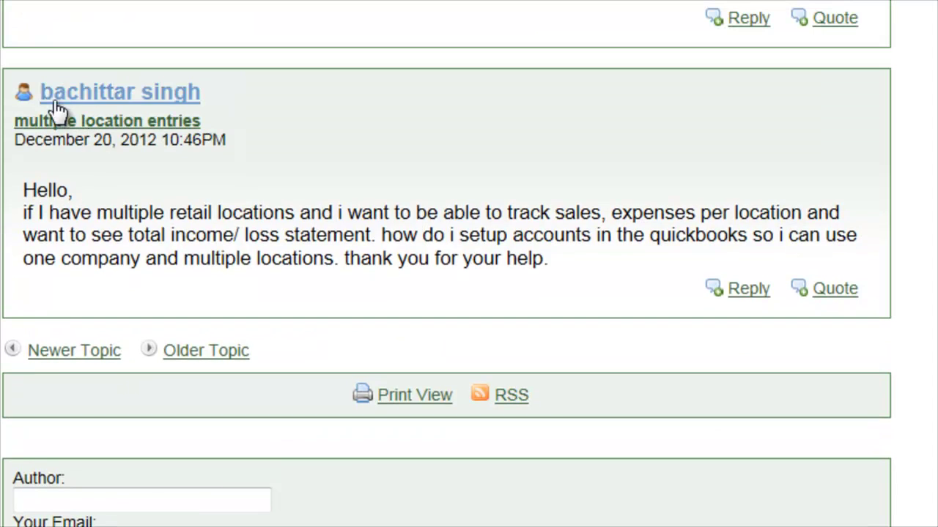
{"action": "left_click_drag", "start_coordinate": [210, 94], "coordinate": [95, 103]}
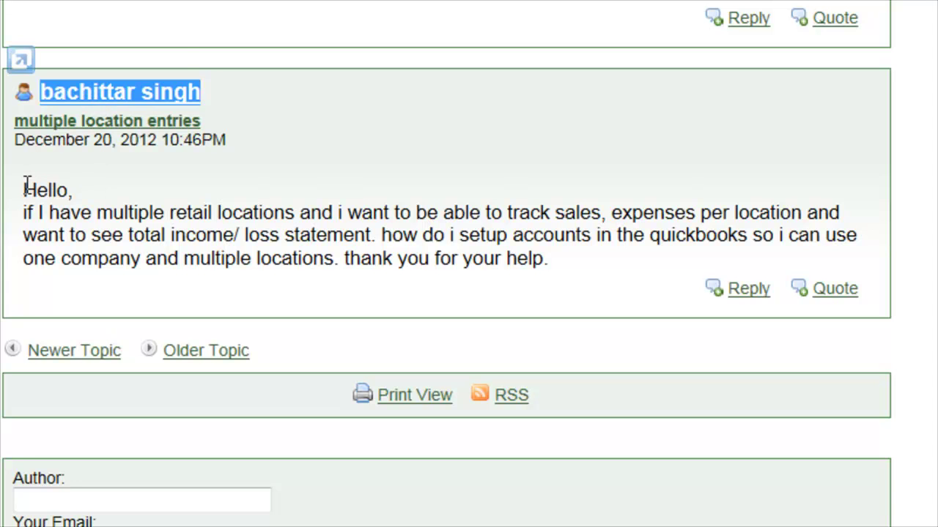
{"action": "left_click_drag", "start_coordinate": [26, 185], "coordinate": [213, 267]}
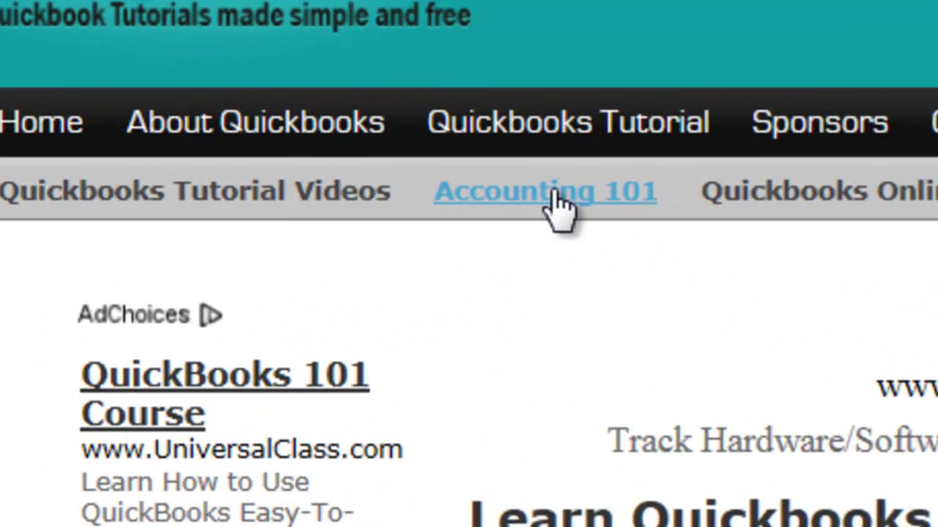
Find the Accounting 101 article "Track Multiple Offices under one Quickbooks Account" on the tutorial site, then briefly play and pause its video
{"action": "left_click", "coordinate": [555, 194]}
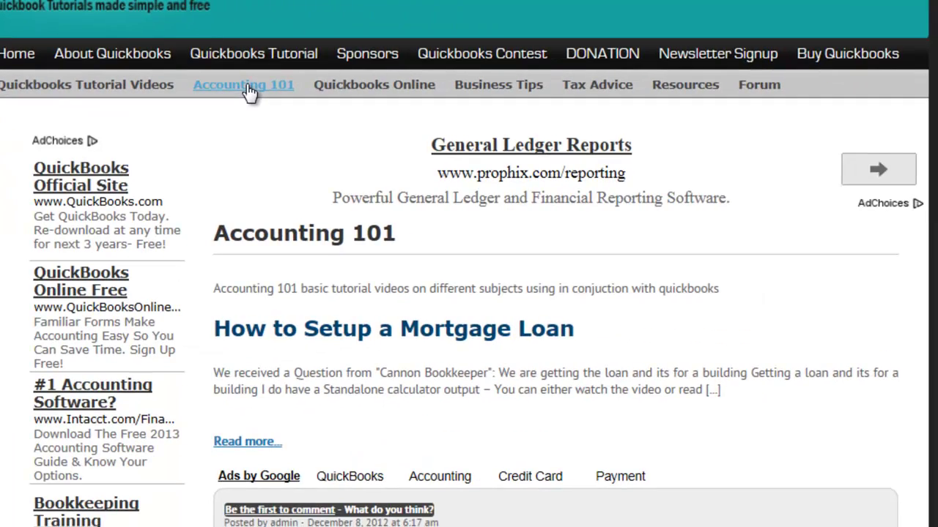
{"action": "scroll", "coordinate": [249, 91], "scroll_direction": "down", "scroll_amount": 20}
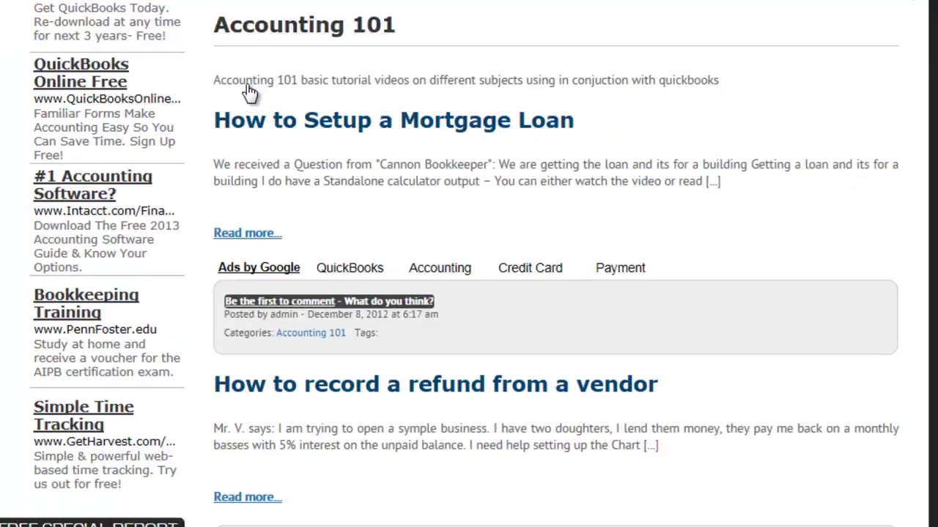
{"action": "scroll", "coordinate": [249, 91], "scroll_direction": "down", "scroll_amount": 20}
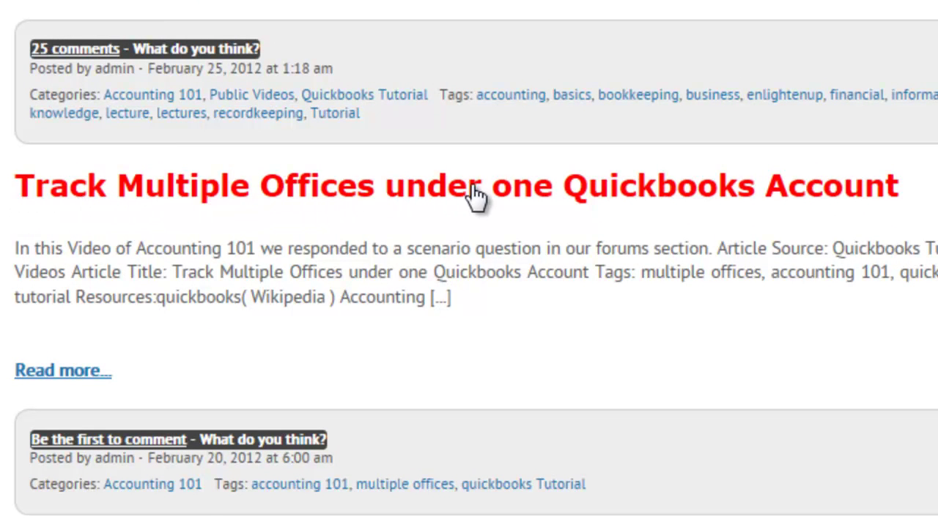
{"action": "left_click", "coordinate": [548, 195]}
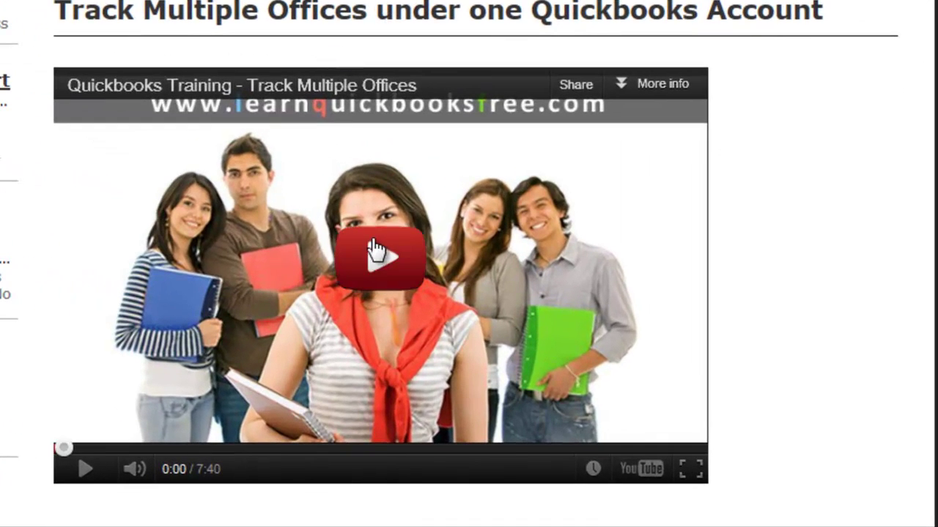
{"action": "left_click", "coordinate": [373, 245]}
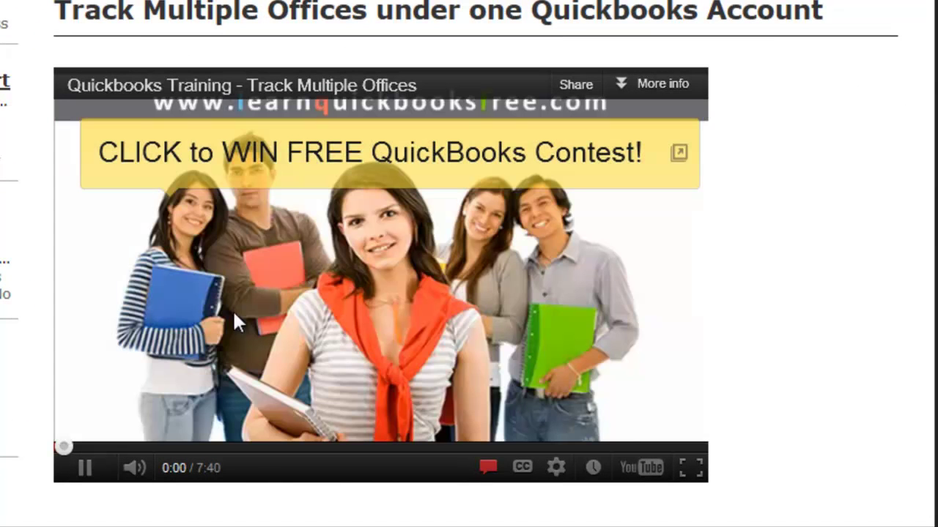
{"action": "left_click", "coordinate": [85, 468]}
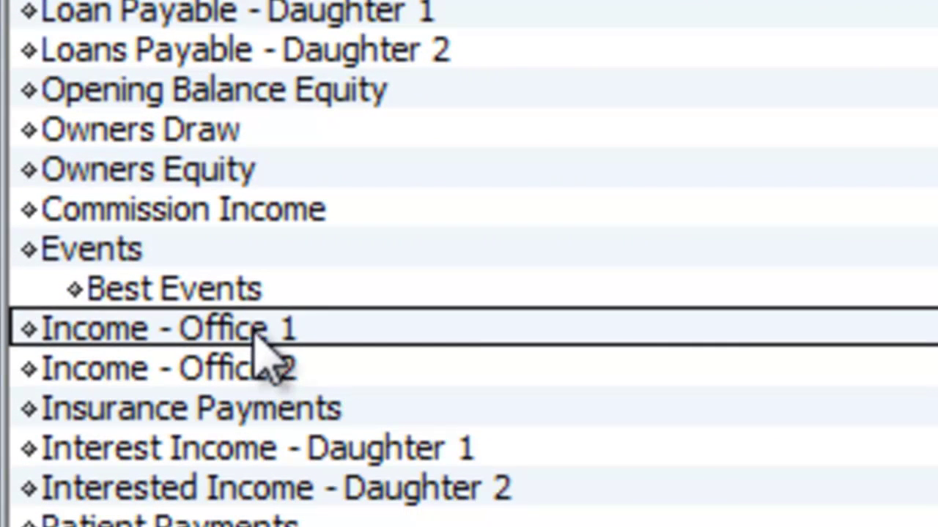
In the QuickBooks Chart of Accounts, examine the Income - Office 1 and Income - Office 2 accounts and their account type
{"action": "left_click", "coordinate": [260, 331]}
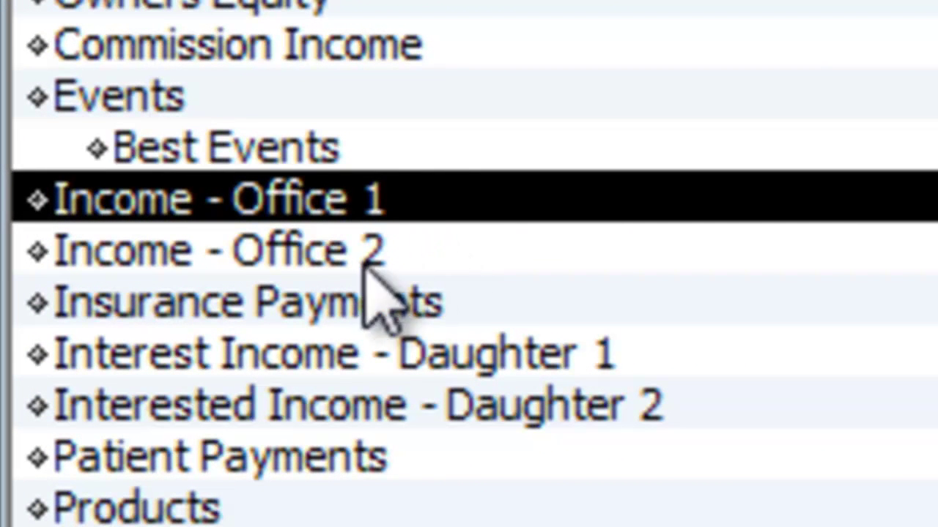
{"action": "left_click", "coordinate": [306, 259]}
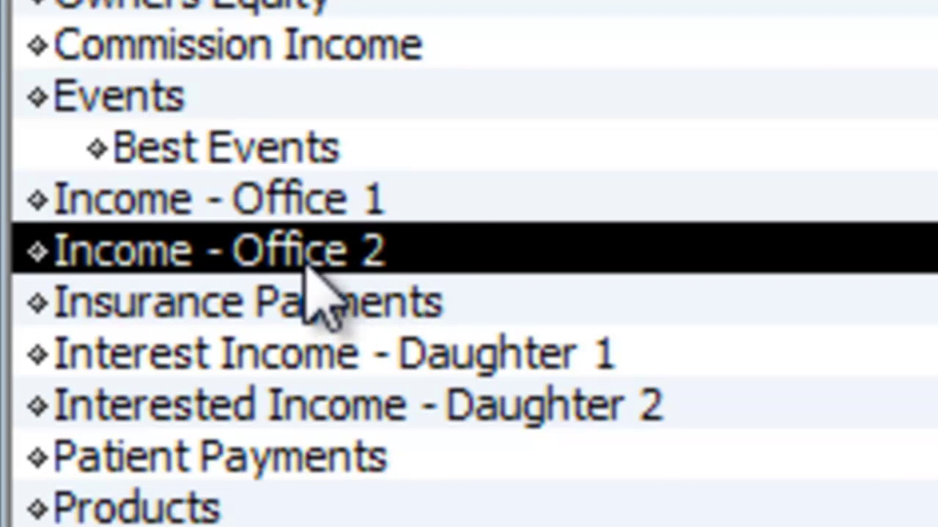
{"action": "left_click", "coordinate": [353, 208]}
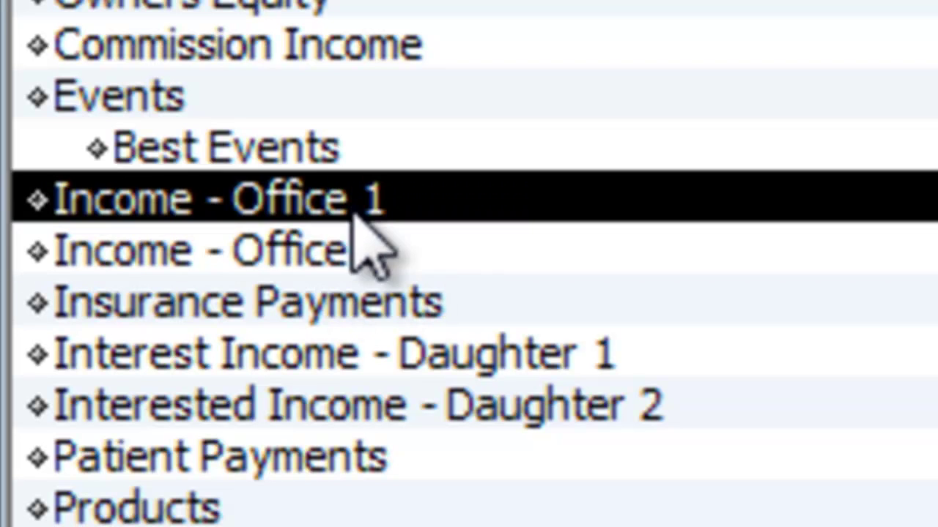
{"action": "left_click", "coordinate": [344, 257]}
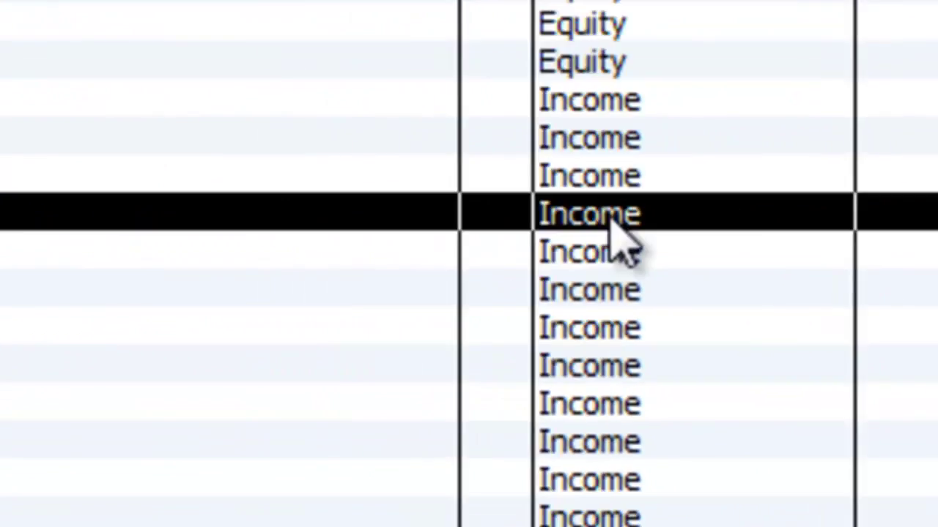
{"action": "left_click", "coordinate": [614, 253]}
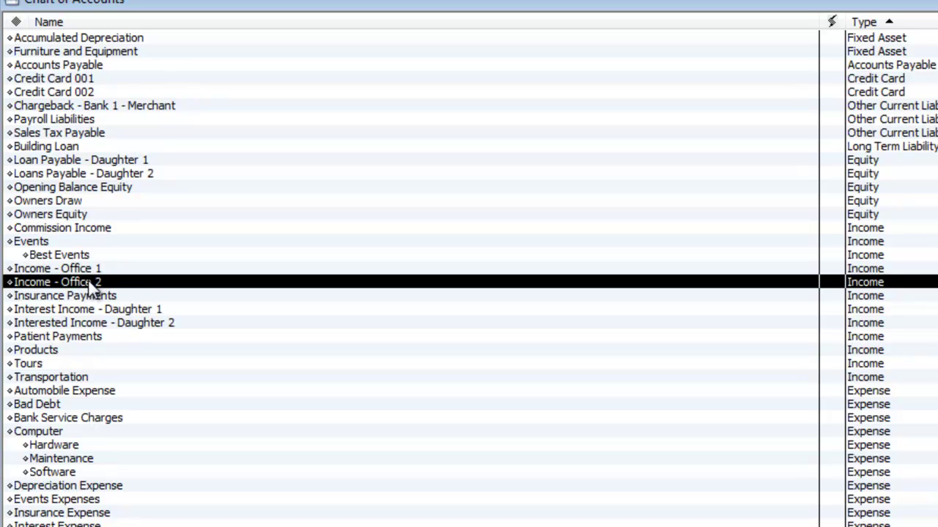
{"action": "left_click", "coordinate": [149, 336]}
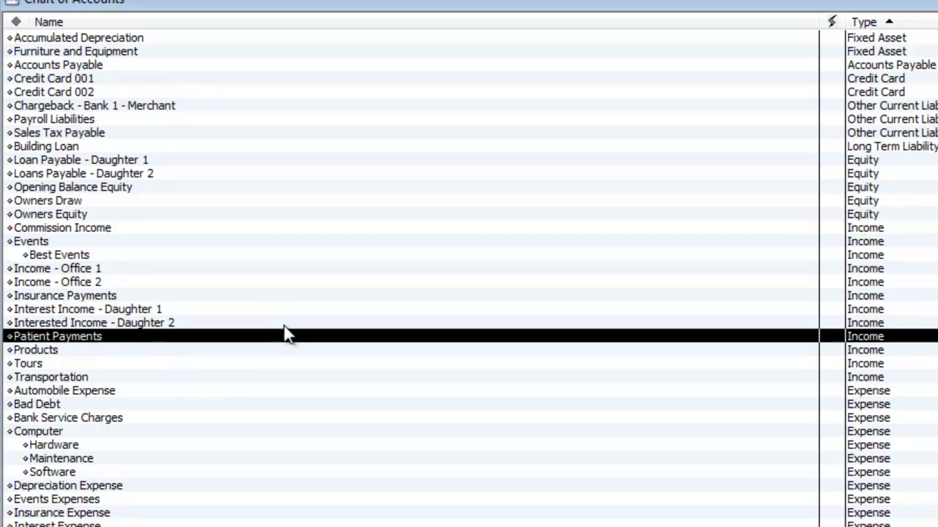
Examine the Office Expense and Other Expenses accounts for Office 1 and Office 2 in the Chart of Accounts
{"action": "scroll", "coordinate": [285, 334], "scroll_direction": "down", "scroll_amount": 3}
{"action": "scroll", "coordinate": [275, 315], "scroll_direction": "down", "scroll_amount": 3}
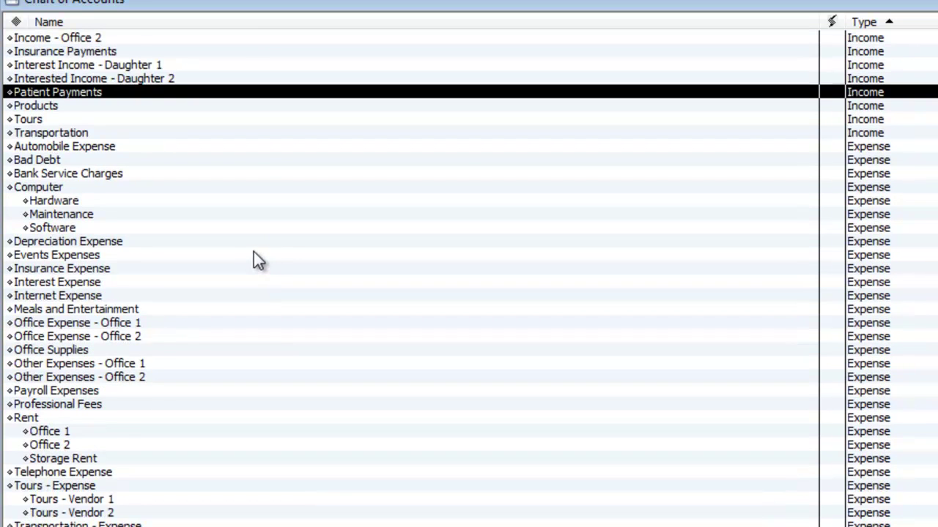
{"action": "scroll", "coordinate": [242, 258], "scroll_direction": "down", "scroll_amount": 1}
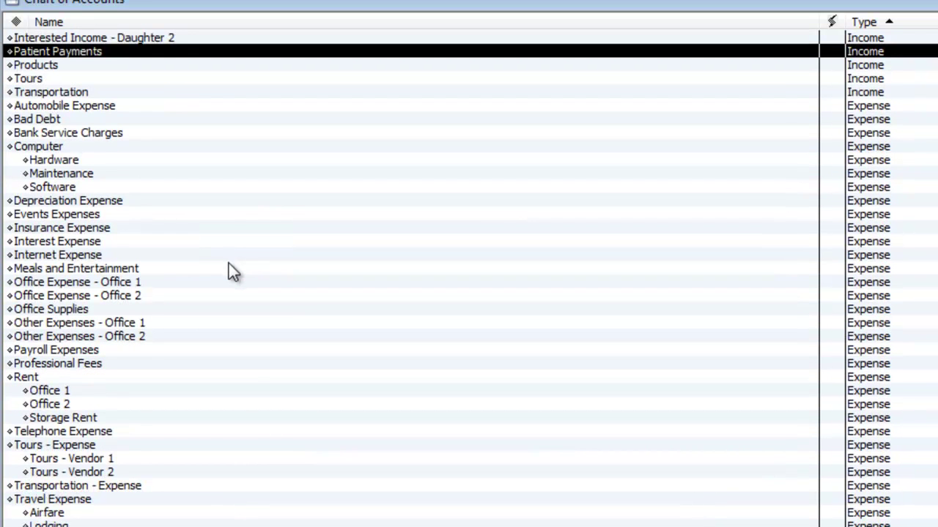
{"action": "scroll", "coordinate": [232, 271], "scroll_direction": "down", "scroll_amount": 1}
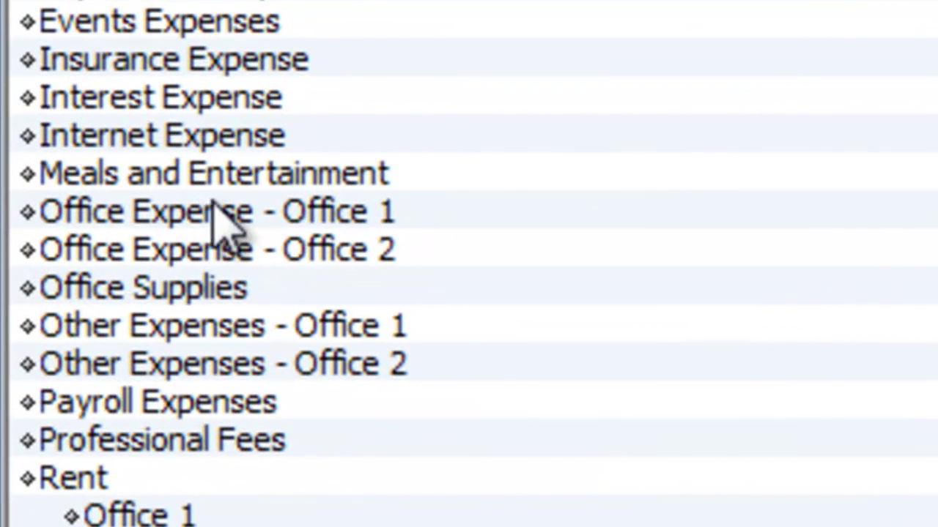
{"action": "left_click", "coordinate": [246, 221]}
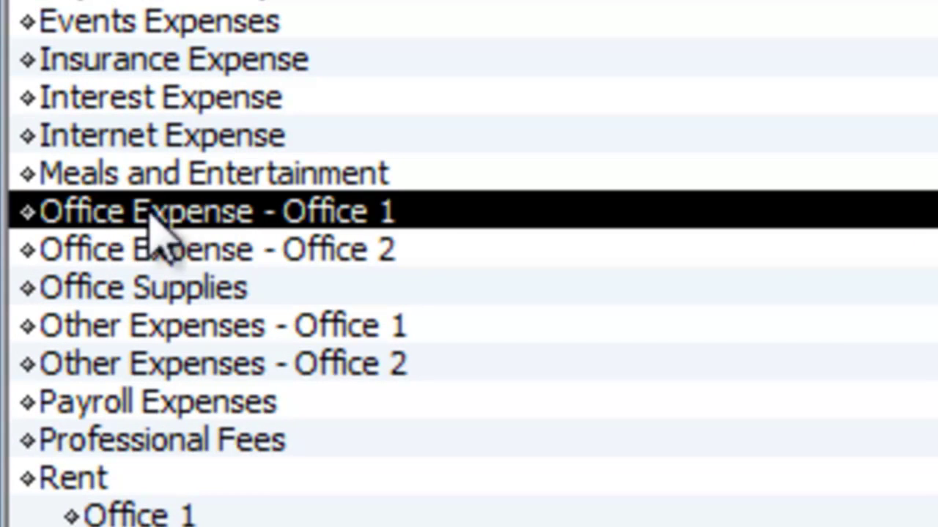
{"action": "left_click", "coordinate": [238, 251]}
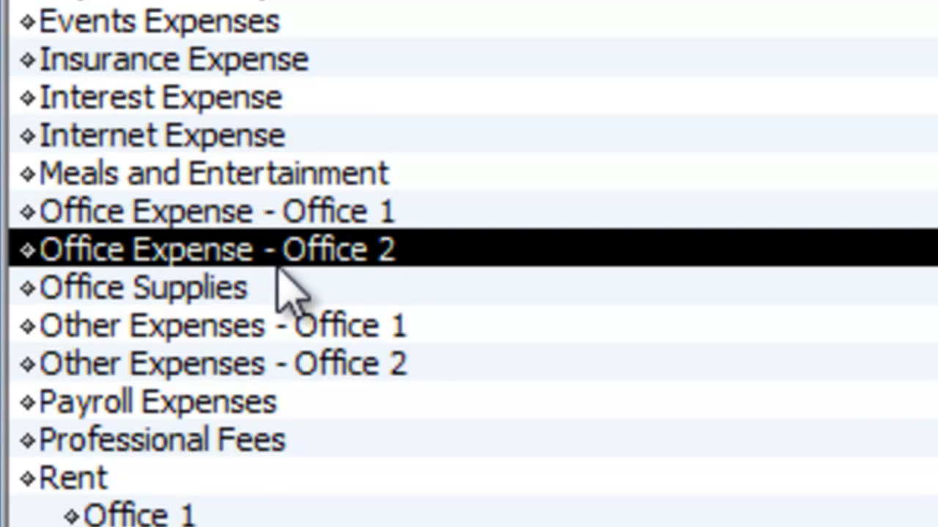
{"action": "left_click", "coordinate": [193, 335]}
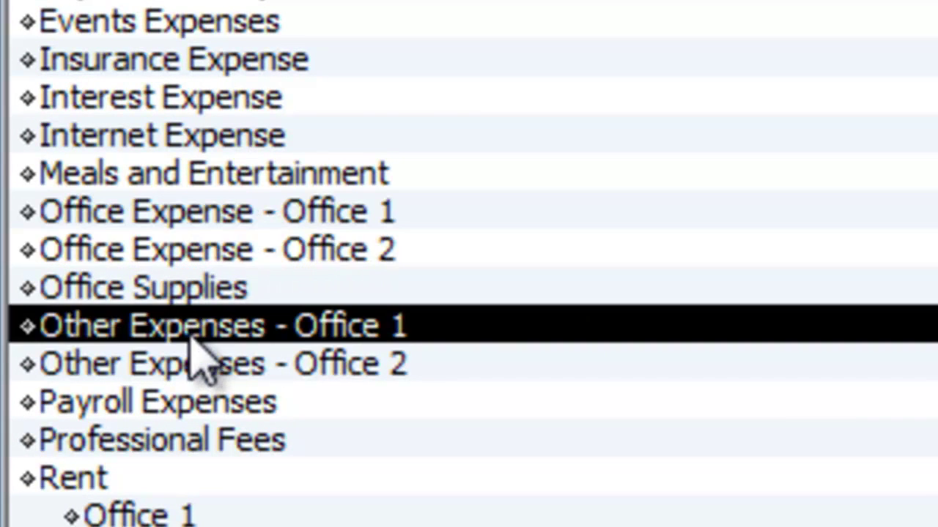
{"action": "left_click", "coordinate": [128, 361]}
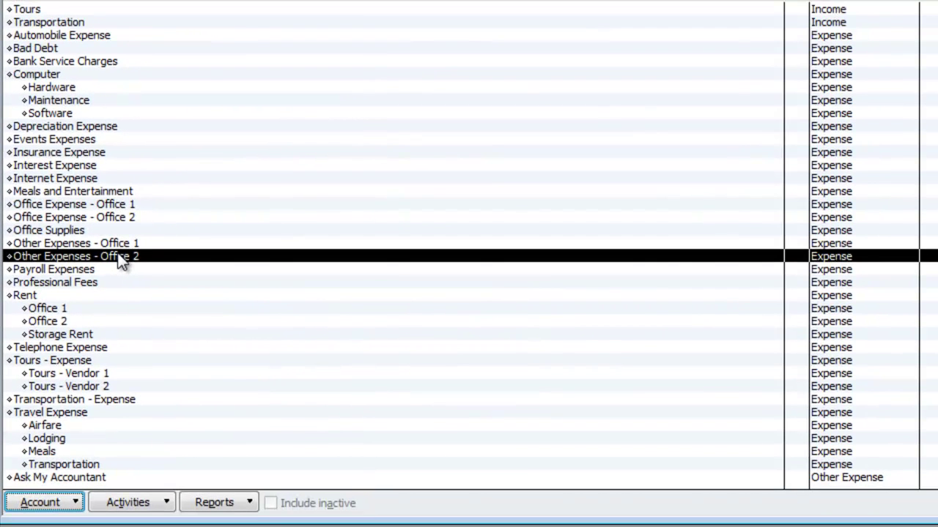
Review the Rent account with its Office 1 and Office 2 subaccounts, the Interest and Internet Expense accounts, and Income - Office 2
{"action": "left_click", "coordinate": [24, 297]}
{"action": "left_click", "coordinate": [44, 312]}
{"action": "left_click", "coordinate": [57, 324]}
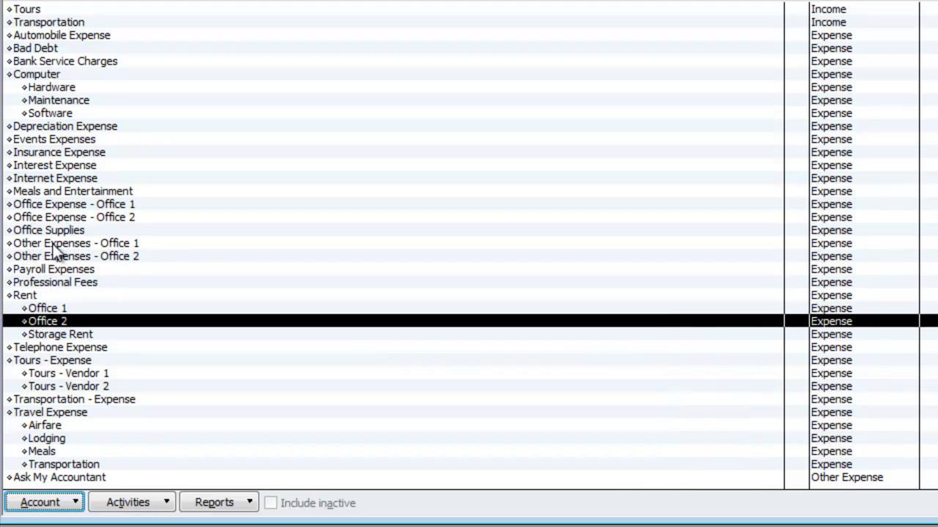
{"action": "left_click", "coordinate": [65, 165]}
{"action": "left_click", "coordinate": [67, 179]}
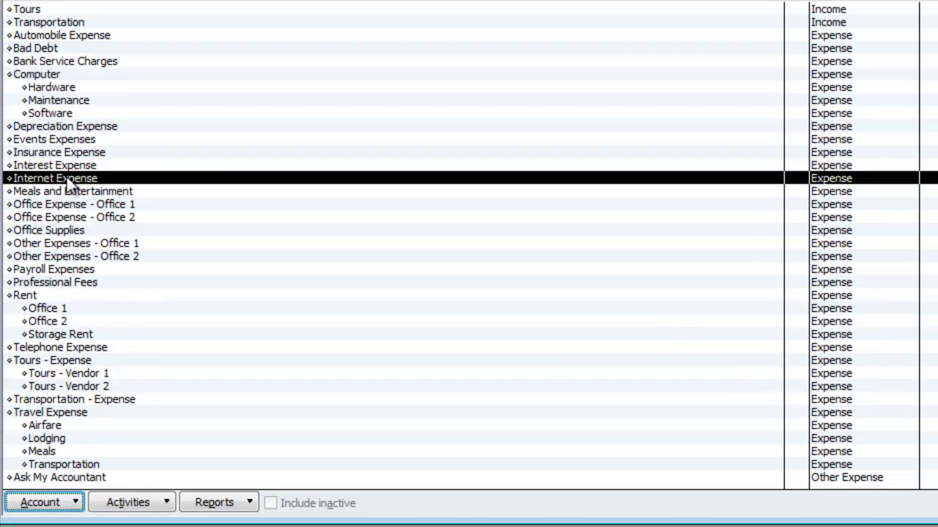
{"action": "scroll", "coordinate": [73, 225], "scroll_direction": "up", "scroll_amount": 6}
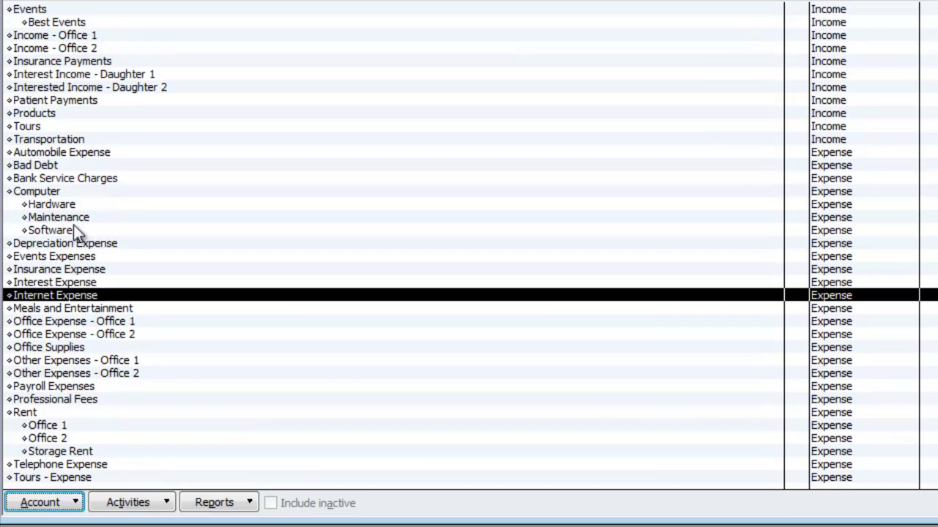
{"action": "left_click", "coordinate": [59, 164]}
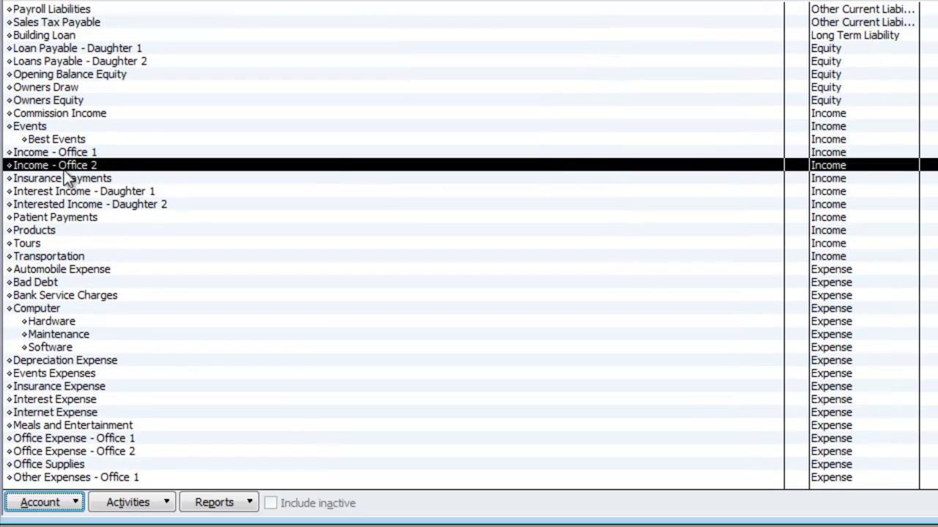
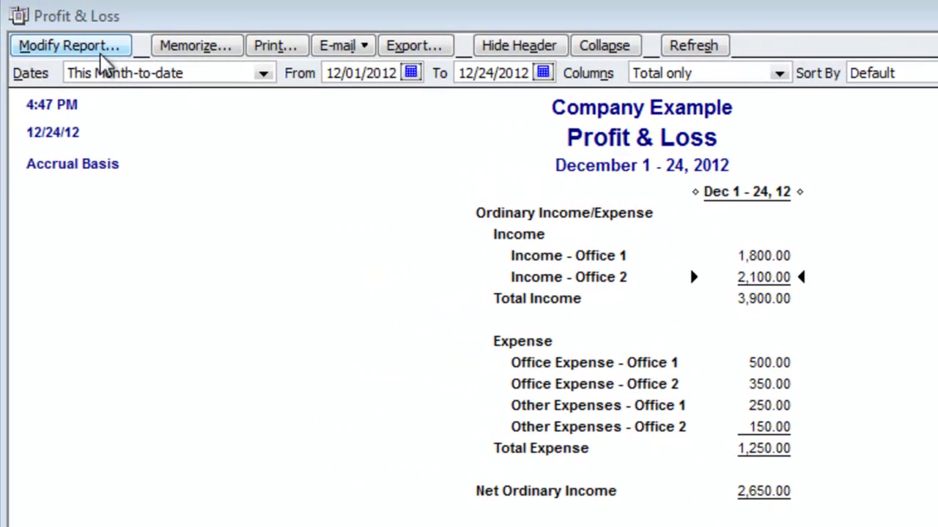
Start a multiple-account filter on the Profit & Loss report and include Income - Office 1
{"action": "left_click", "coordinate": [94, 50]}
{"action": "left_click_drag", "start_coordinate": [150, 102], "coordinate": [274, 44]}
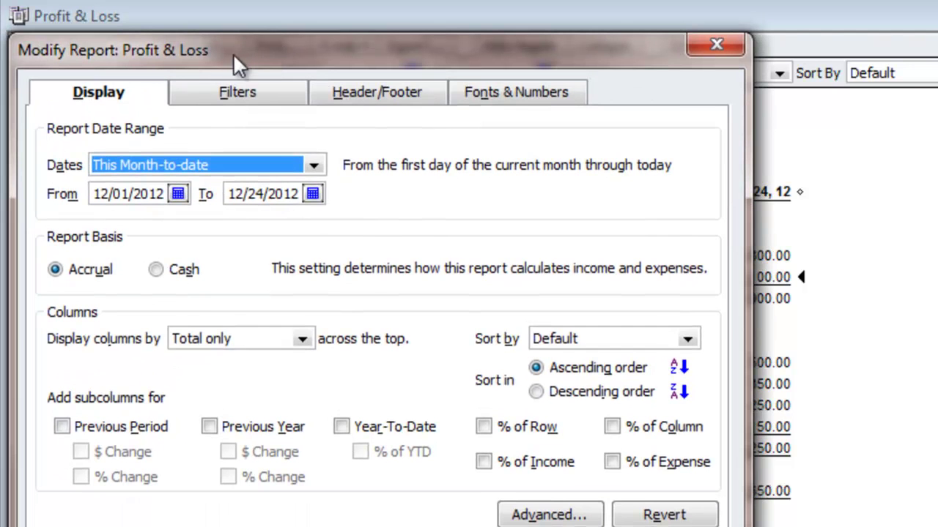
{"action": "left_click", "coordinate": [261, 90]}
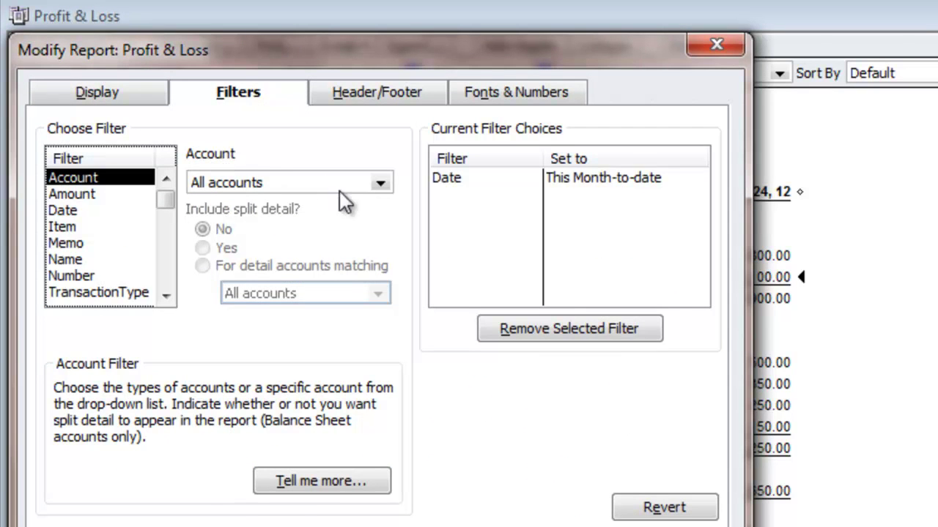
{"action": "left_click", "coordinate": [378, 183]}
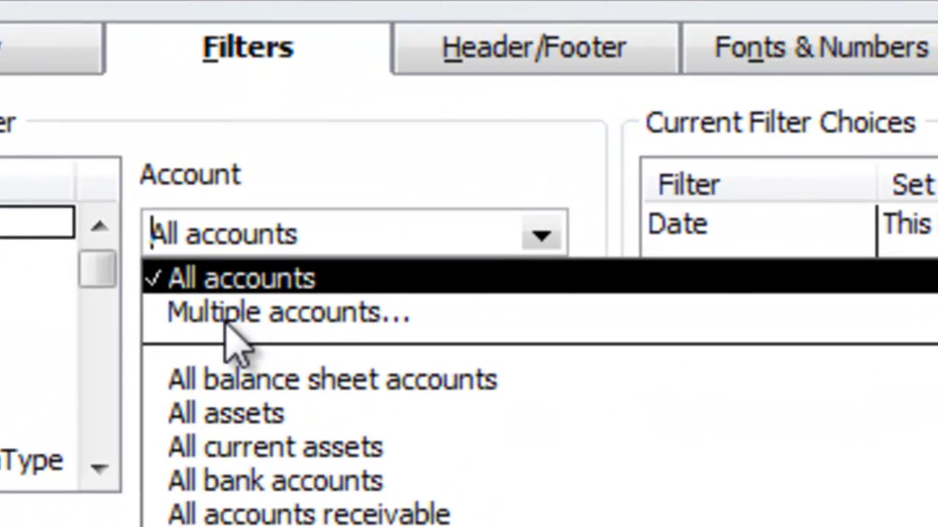
{"action": "left_click", "coordinate": [228, 322]}
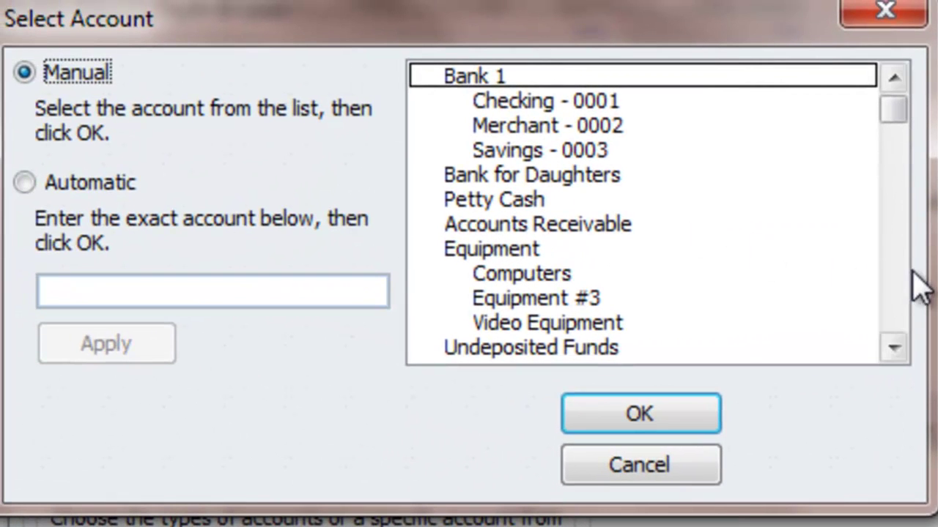
{"action": "left_click", "coordinate": [905, 273]}
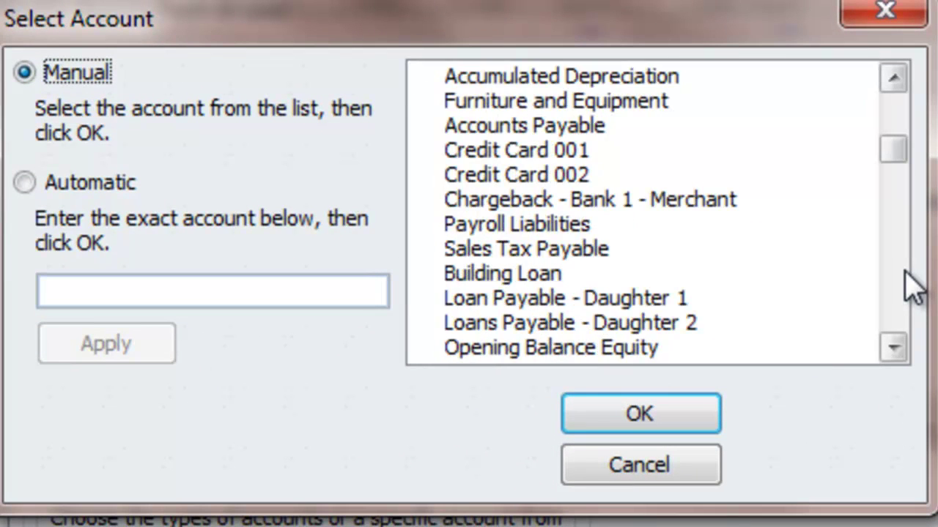
{"action": "left_click", "coordinate": [905, 272]}
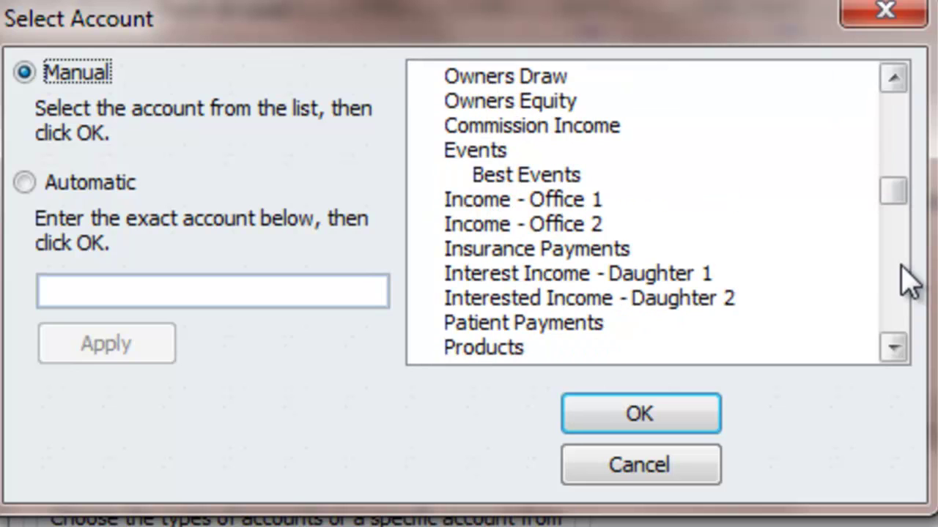
{"action": "left_click", "coordinate": [567, 206]}
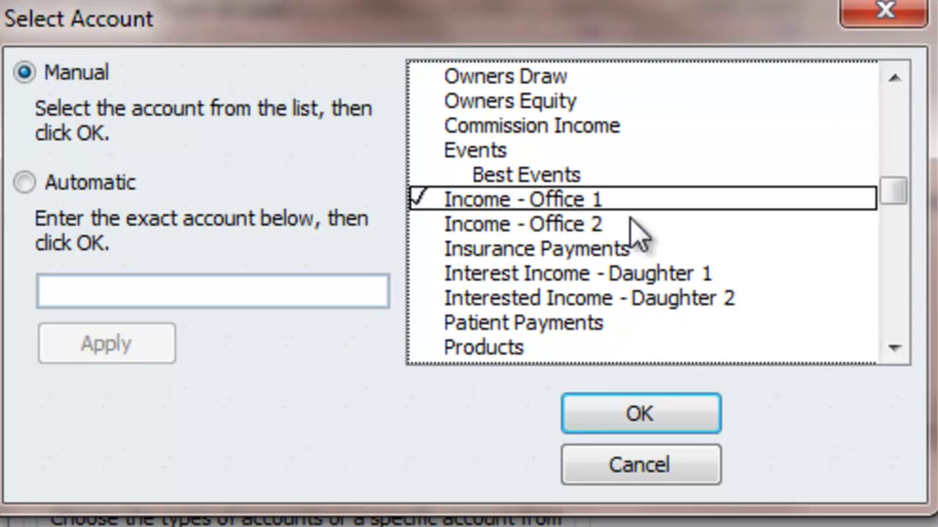
Add Office Expense - Office 1 and Other Expenses - Office 1 to the account selection and apply the filter to the report
{"action": "left_click", "coordinate": [893, 311]}
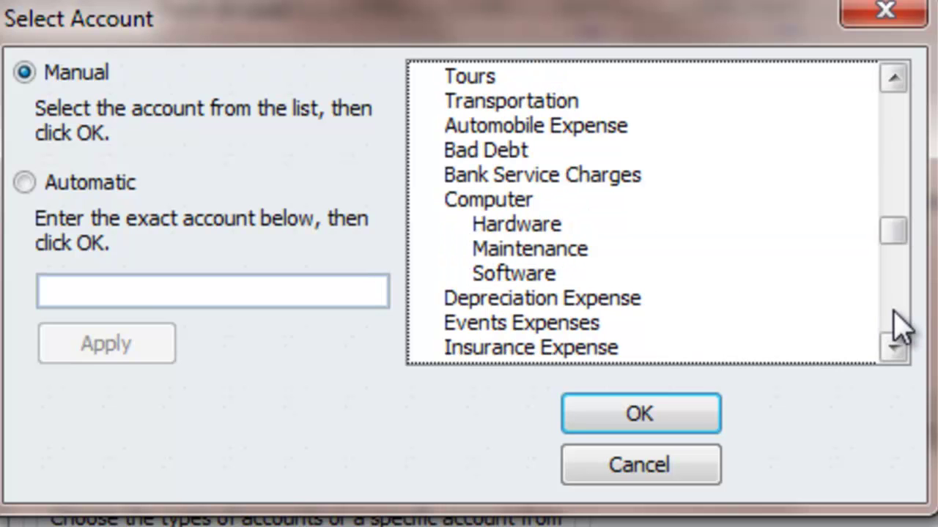
{"action": "left_click", "coordinate": [894, 310]}
{"action": "left_click", "coordinate": [487, 150]}
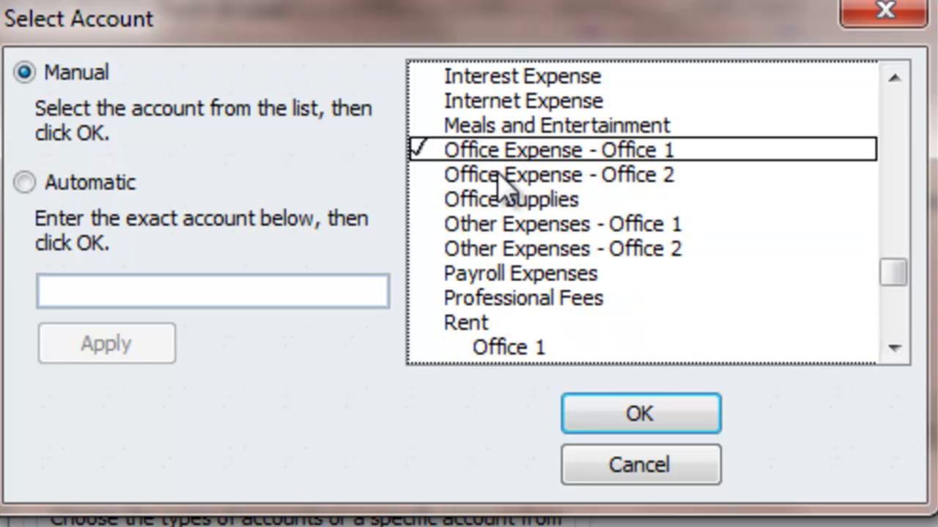
{"action": "left_click", "coordinate": [510, 224]}
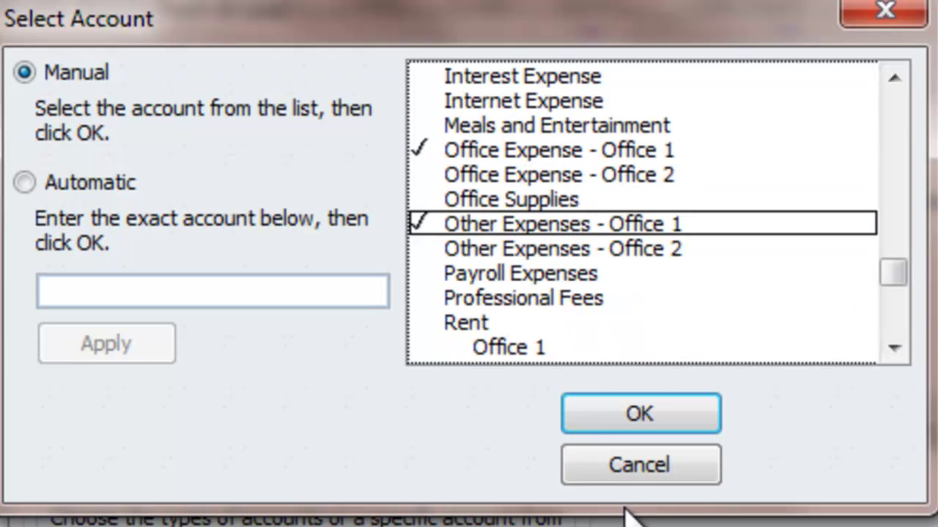
{"action": "left_click", "coordinate": [675, 428]}
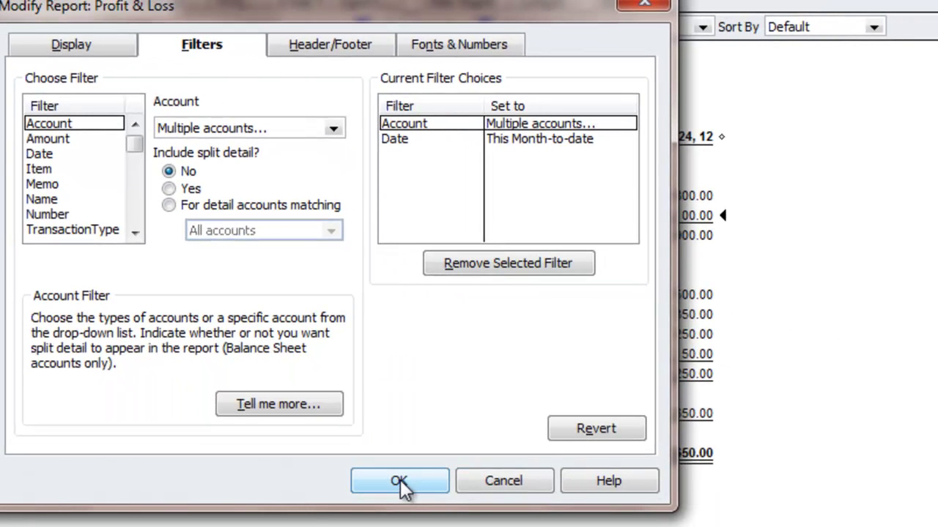
{"action": "left_click", "coordinate": [400, 482]}
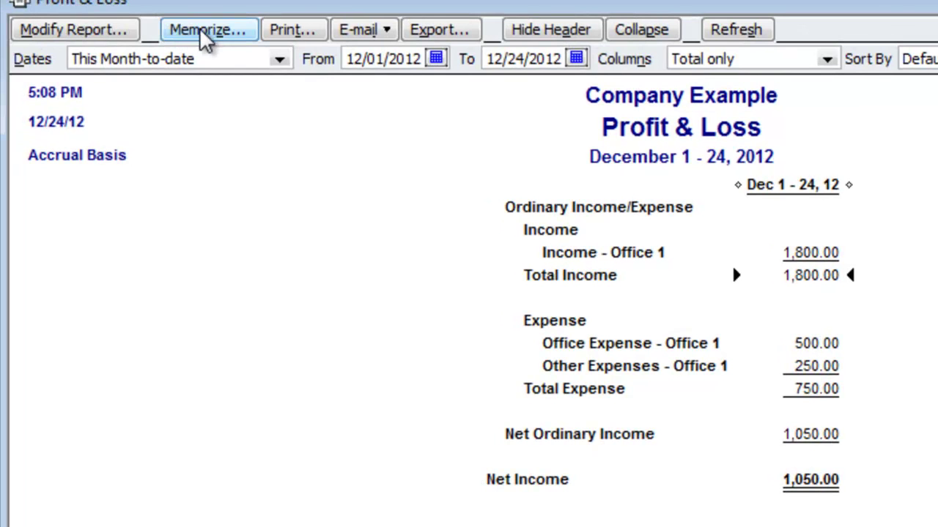
Memorize the filtered report under the name "Profit & Loss - Office 1 - Month to Date"
{"action": "left_click", "coordinate": [210, 42]}
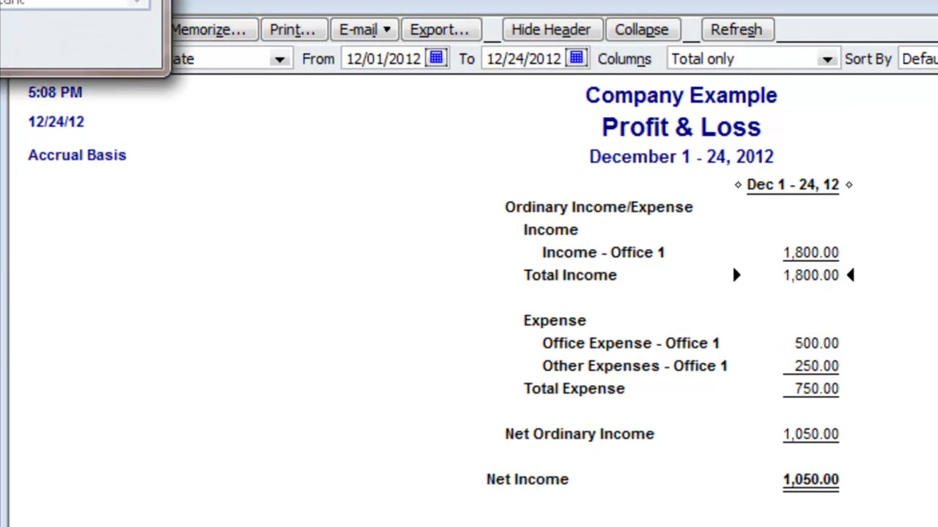
{"action": "left_click_drag", "start_coordinate": [214, 62], "coordinate": [292, 77]}
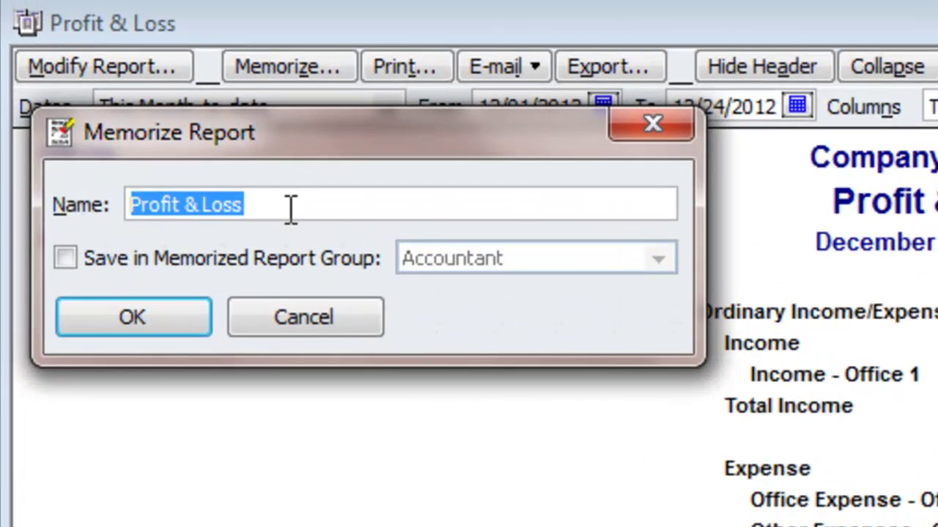
{"action": "left_click", "coordinate": [220, 129]}
{"action": "type", "text": "- Of"}
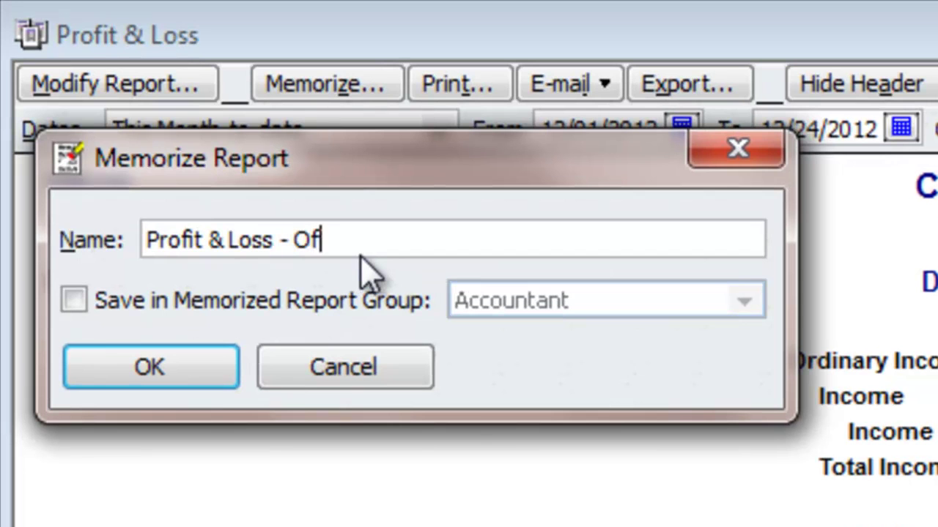
{"action": "type", "text": "fice 1 - Mo"}
{"action": "key", "text": "BackSpace"}
{"action": "type", "text": "Mo"}
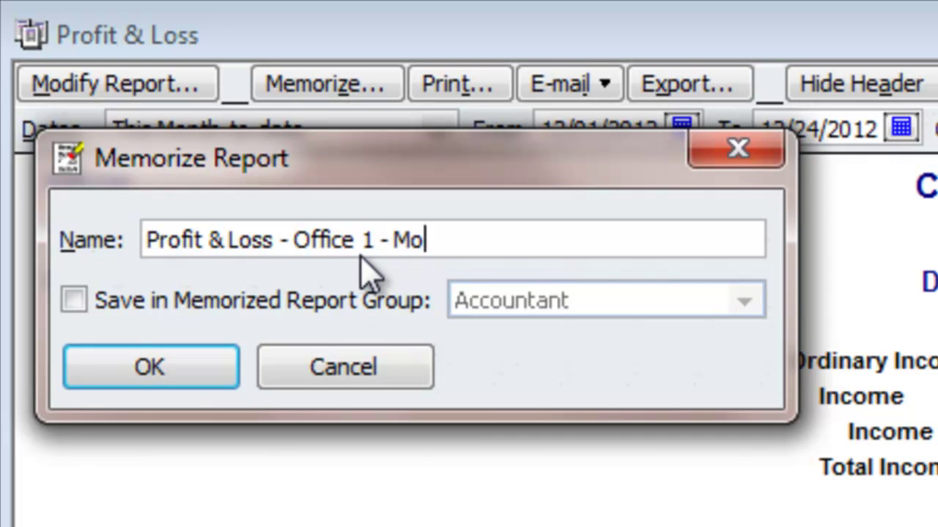
{"action": "type", "text": "nth to Date"}
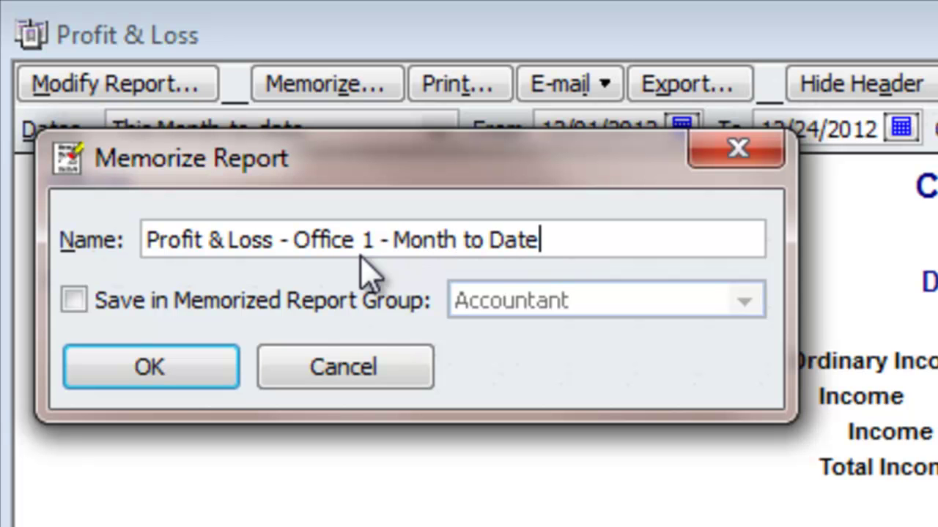
{"action": "left_click", "coordinate": [175, 387]}
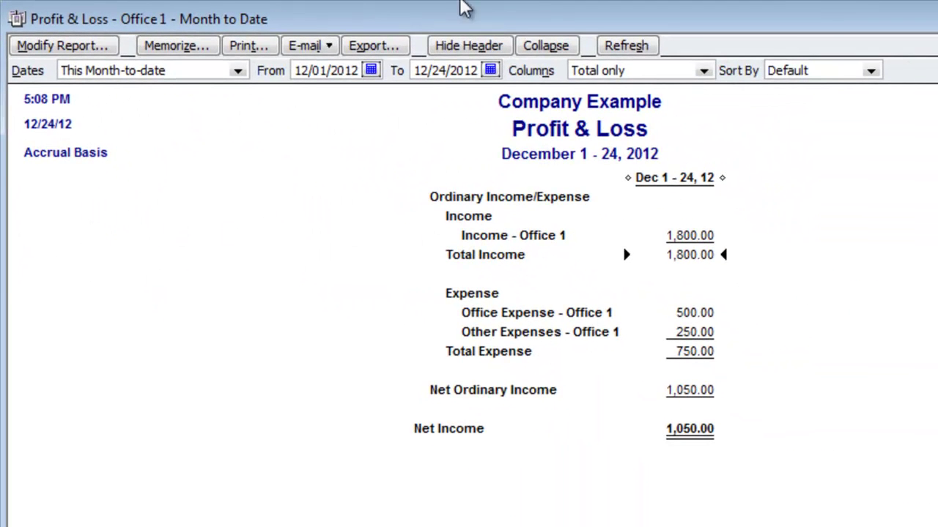
Remove the multiple-accounts filter from the Office 1 Profit & Loss report
{"action": "left_click", "coordinate": [72, 48]}
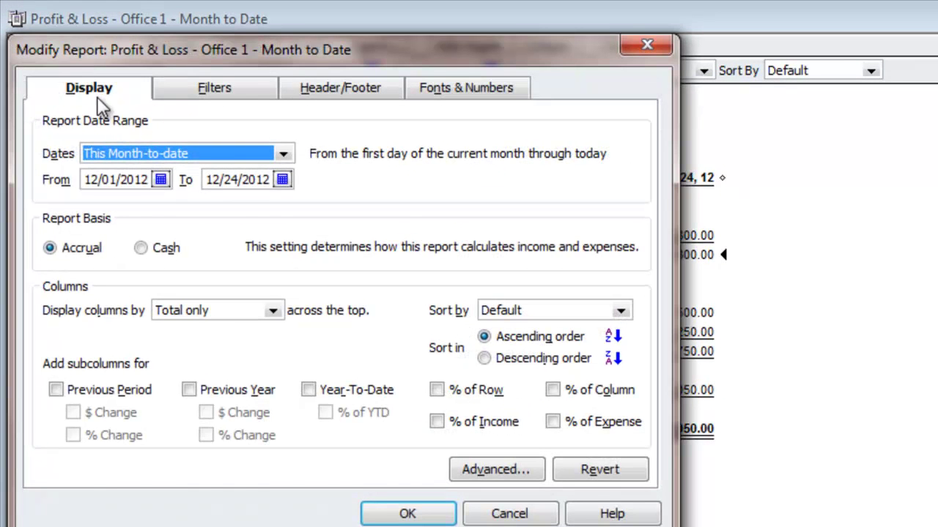
{"action": "left_click", "coordinate": [209, 89]}
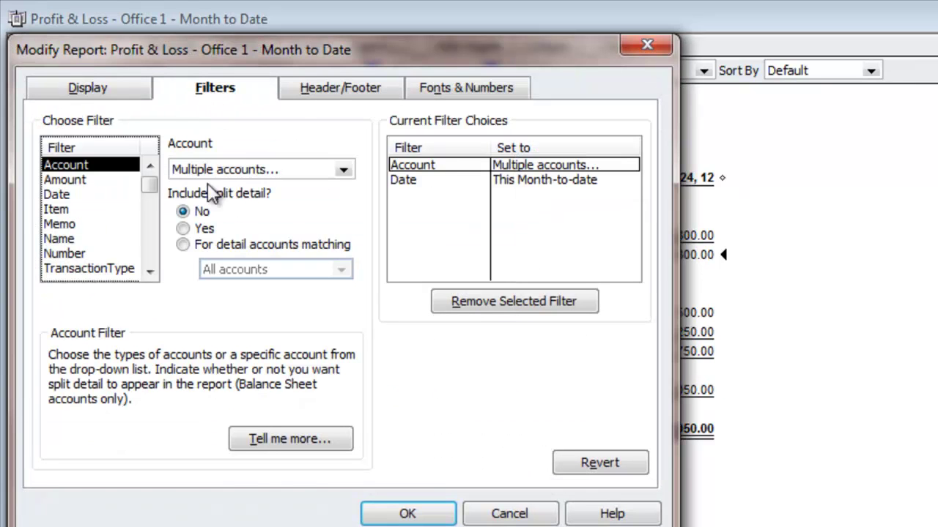
{"action": "left_click", "coordinate": [492, 302]}
Set up a new multiple-account filter for the report and include Income - Office 2
{"action": "left_click", "coordinate": [282, 168]}
{"action": "left_click", "coordinate": [343, 169]}
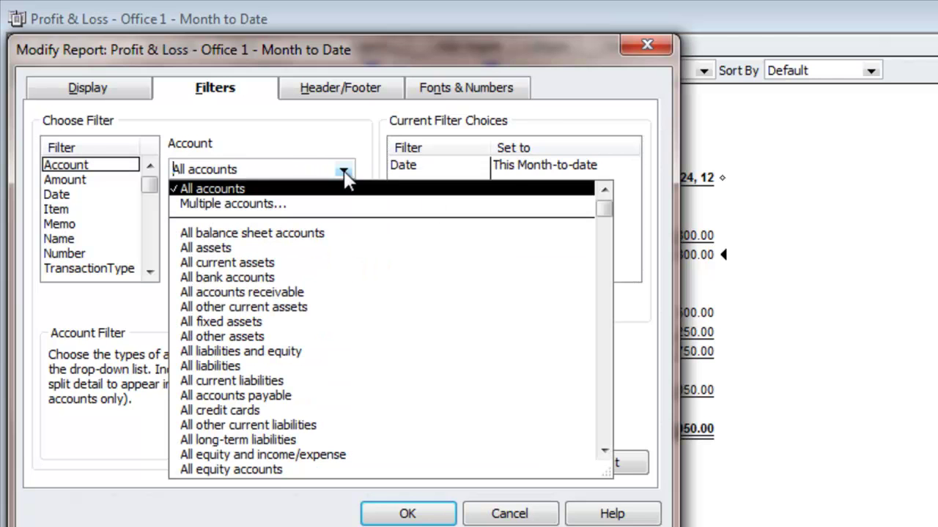
{"action": "left_click", "coordinate": [273, 206]}
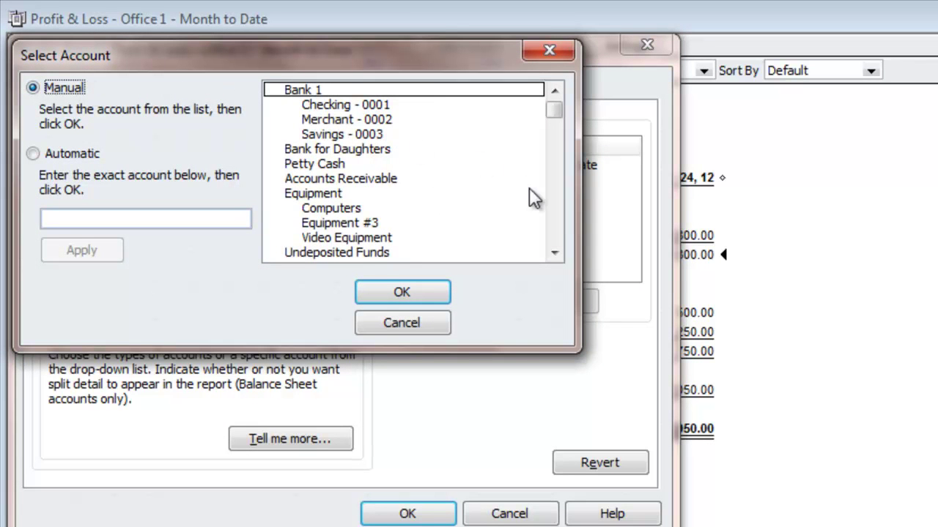
{"action": "left_click", "coordinate": [556, 215]}
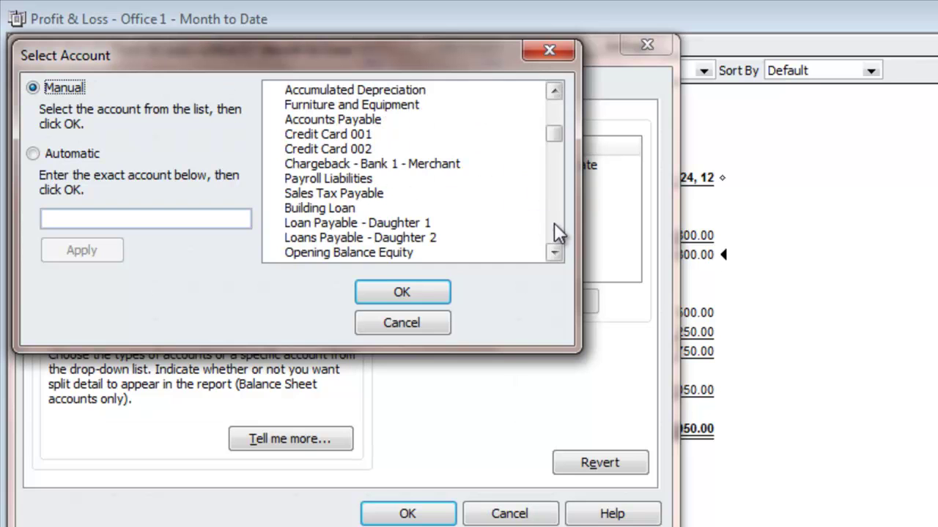
{"action": "left_click", "coordinate": [554, 223]}
{"action": "left_click", "coordinate": [335, 180]}
Add Office Expense - Office 2 and Other Expenses - Office 2 to the account selection and apply the filter to the report
{"action": "left_click", "coordinate": [554, 233]}
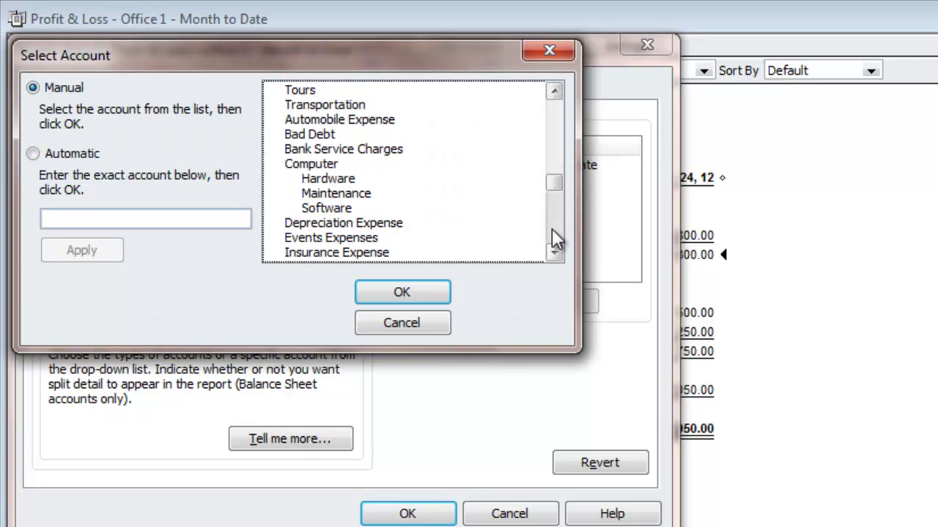
{"action": "left_click", "coordinate": [553, 233]}
{"action": "left_click", "coordinate": [387, 150]}
{"action": "left_click", "coordinate": [389, 194]}
{"action": "left_click", "coordinate": [403, 291]}
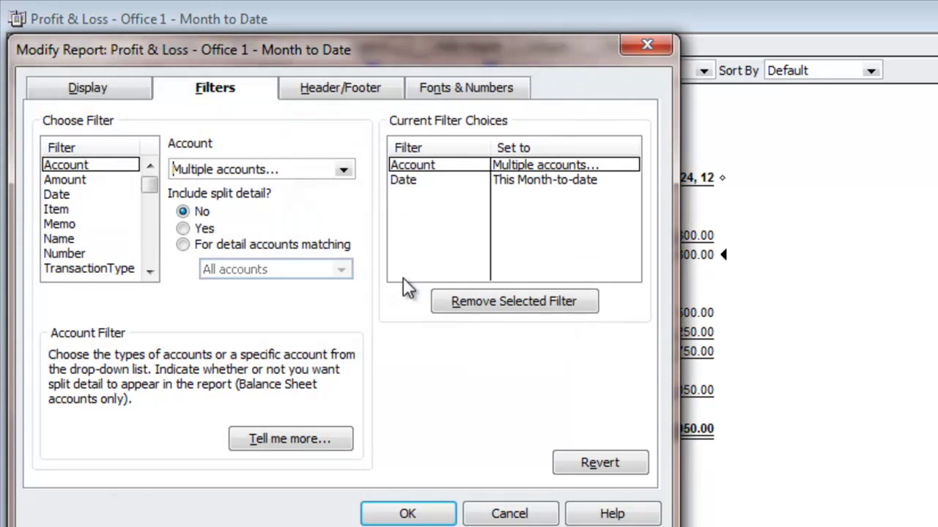
{"action": "left_click", "coordinate": [423, 514]}
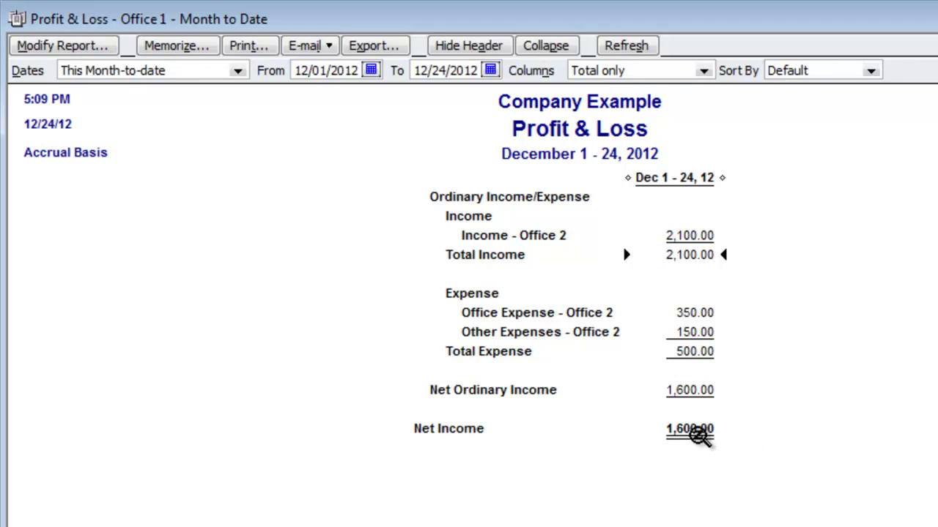
Memorize the Office 2 version as a new report named "Profit & Loss - Office 2 - Month to Date", without replacing the original
{"action": "left_click", "coordinate": [154, 56]}
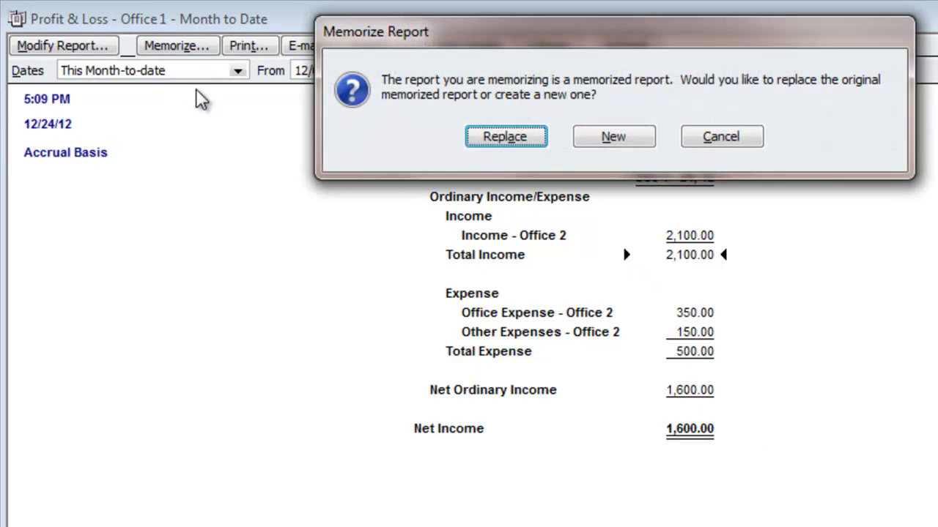
{"action": "left_click", "coordinate": [615, 143]}
{"action": "left_click", "coordinate": [170, 131]}
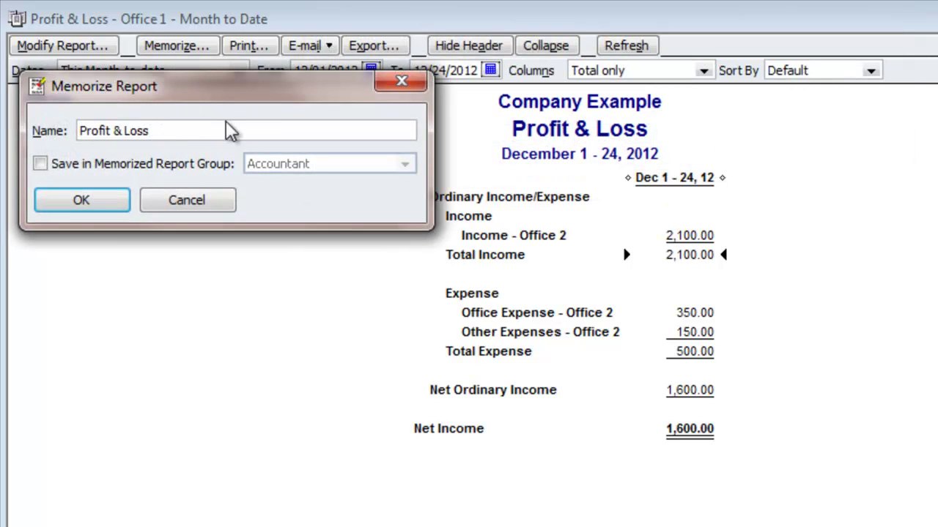
{"action": "type", "text": "- Office 2 -"}
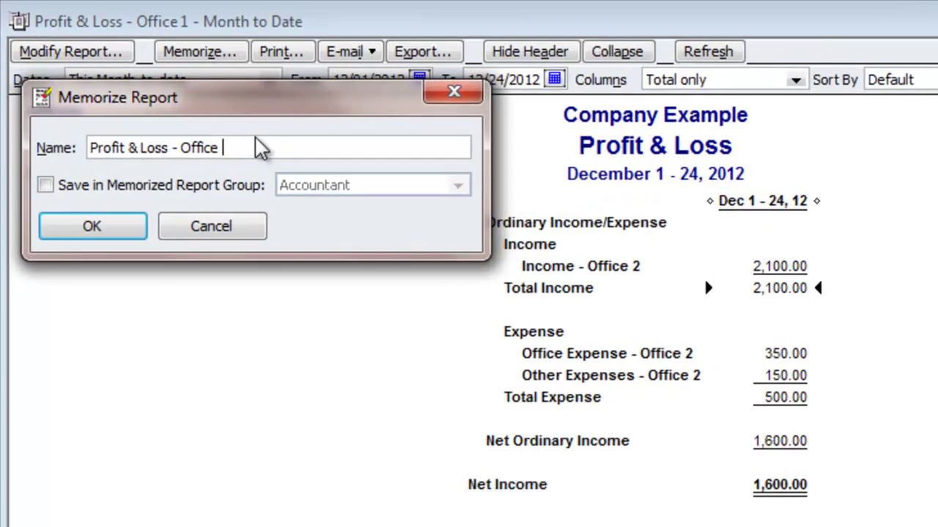
{"action": "type", "text": " Month to Date"}
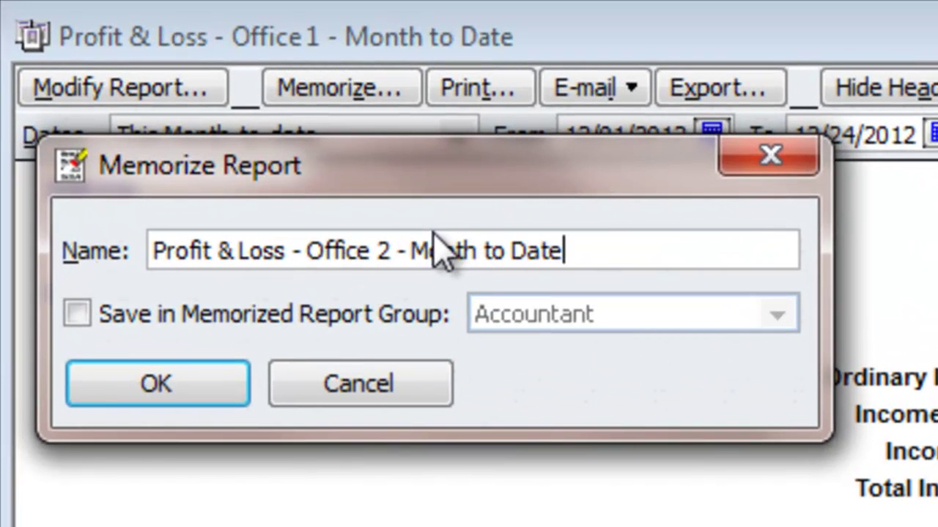
{"action": "left_click", "coordinate": [176, 400]}
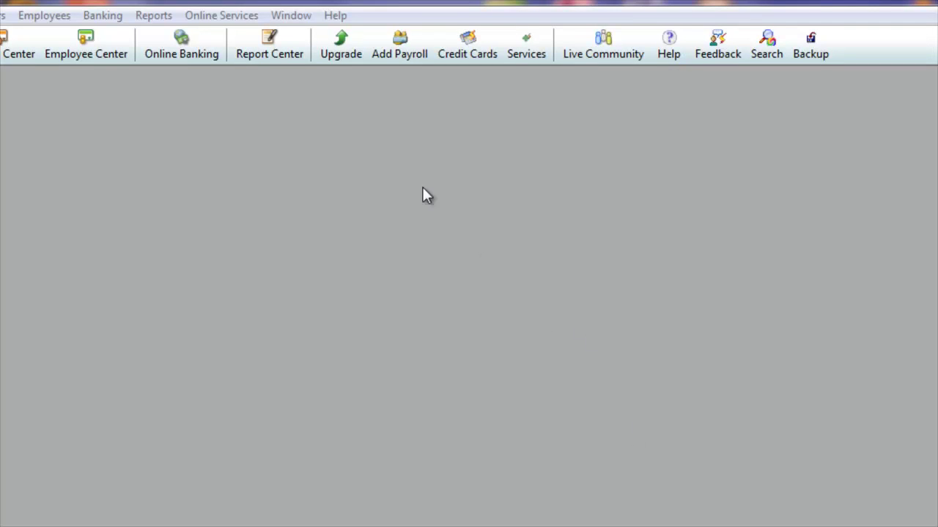
Open the memorized report "Profit & Loss - Office 1 - Month to Date" and reposition its window
{"action": "left_click", "coordinate": [154, 16]}
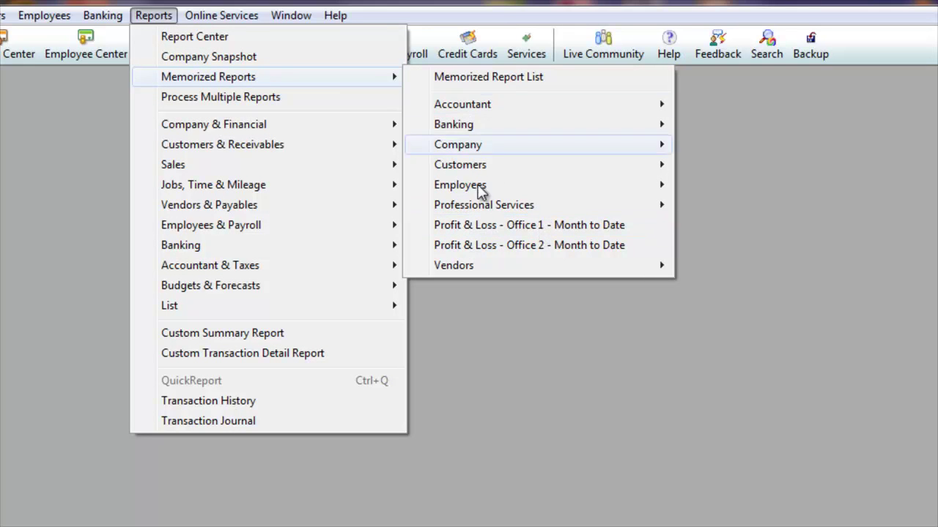
{"action": "left_click", "coordinate": [481, 232]}
{"action": "left_click_drag", "start_coordinate": [263, 154], "coordinate": [473, 93]}
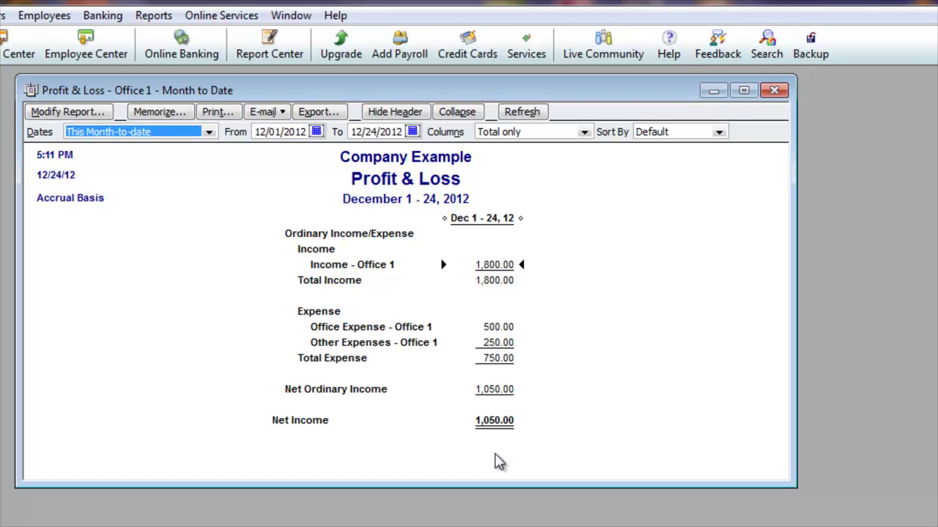
Set the Office 1 report's date range to This Fiscal Year and reopen the date range choices
{"action": "left_click", "coordinate": [209, 132]}
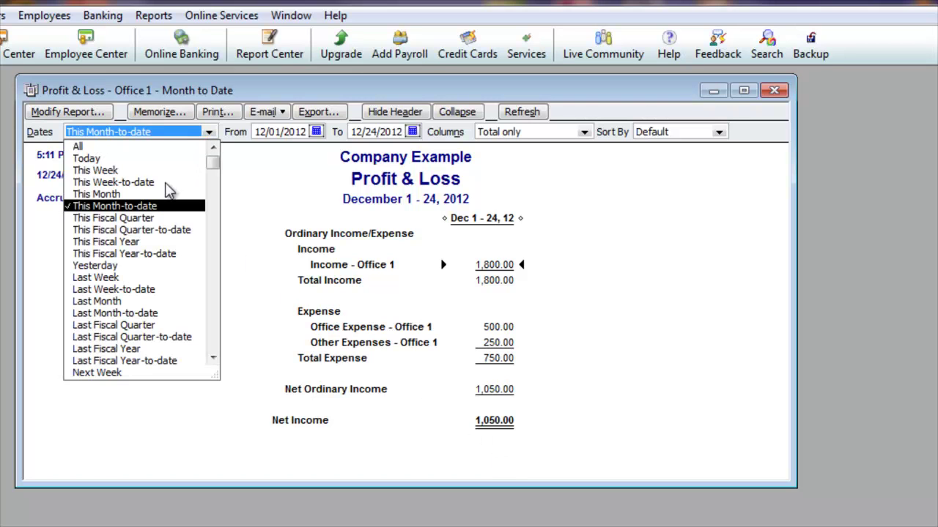
{"action": "left_click", "coordinate": [108, 242]}
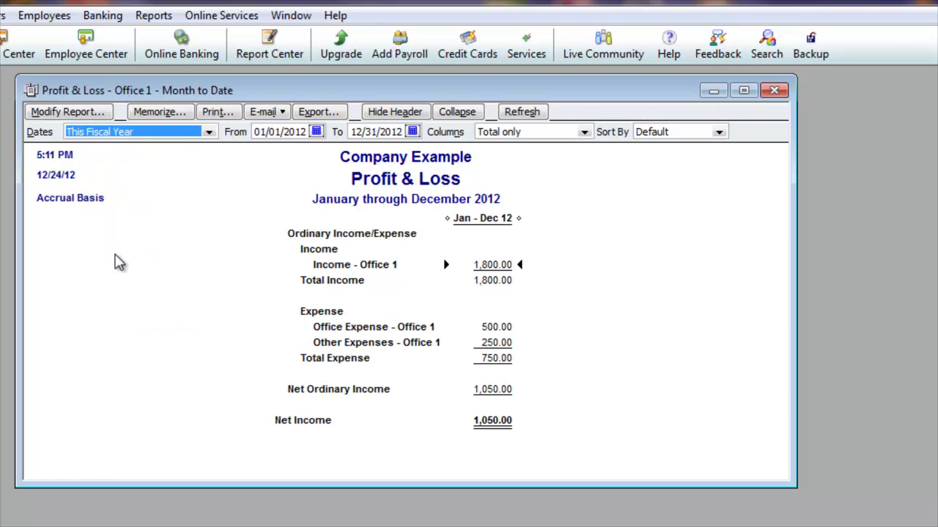
{"action": "left_click", "coordinate": [209, 131]}
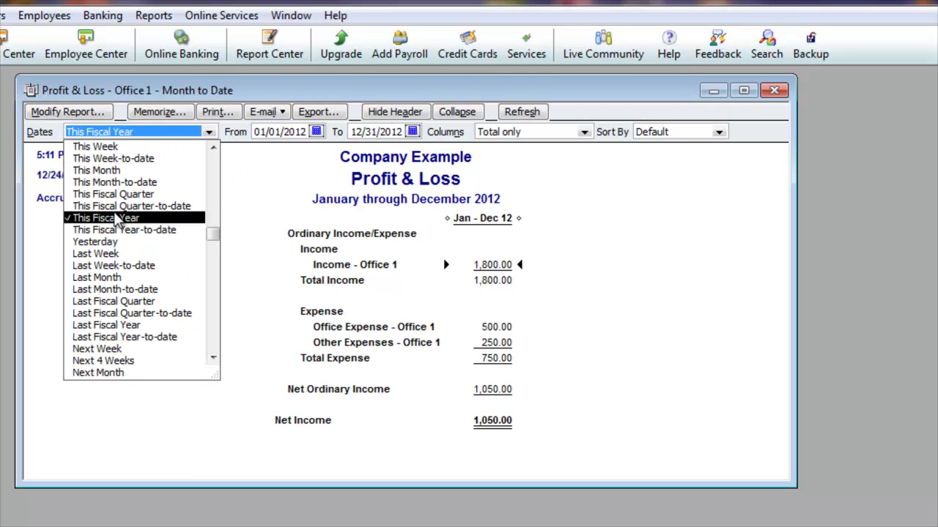